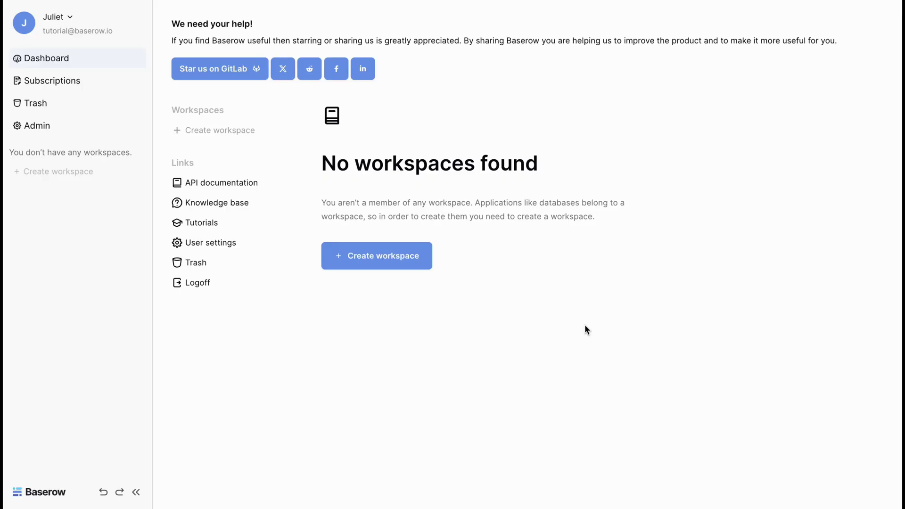
# Create a new Baserow workspace called 'Marketing Team'.
pyautogui.click(367, 258)
pyautogui.write('Mark')
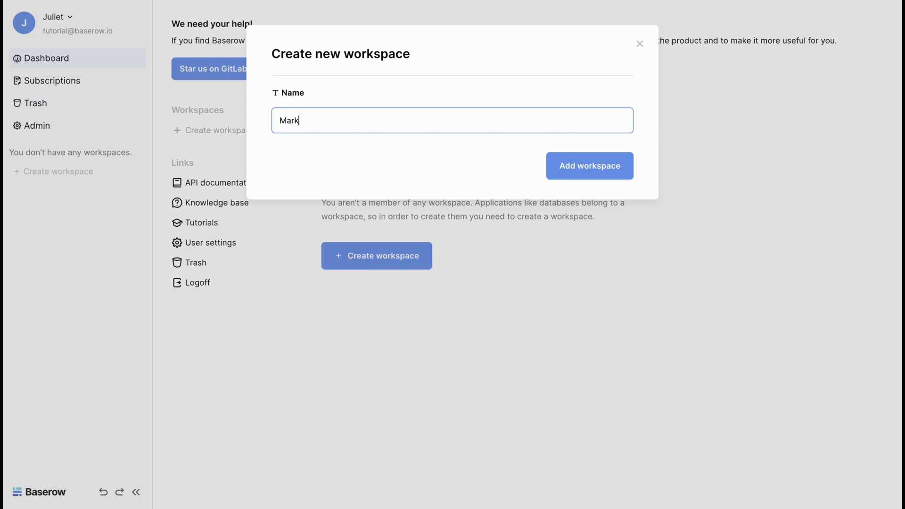
pyautogui.write('eting Team')
pyautogui.click(600, 175)
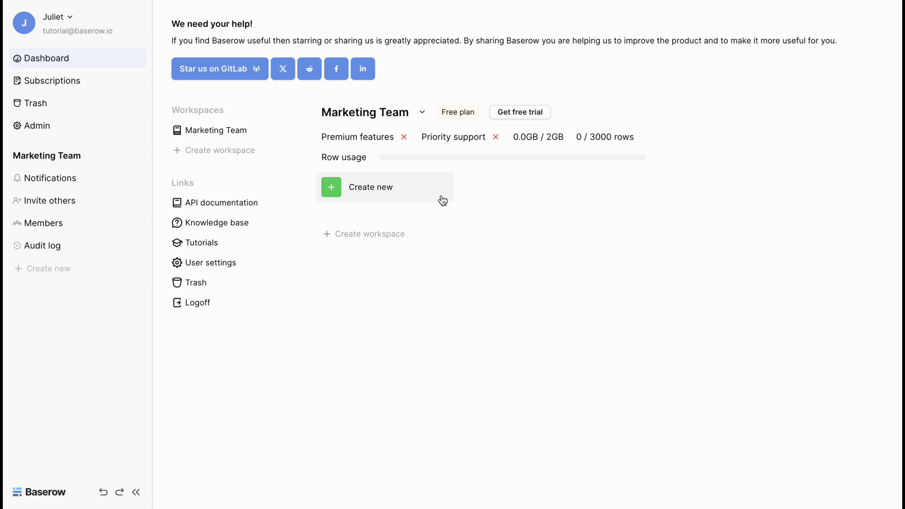
# Create a database named 'Projects' inside the Marketing Team workspace.
pyautogui.click(383, 196)
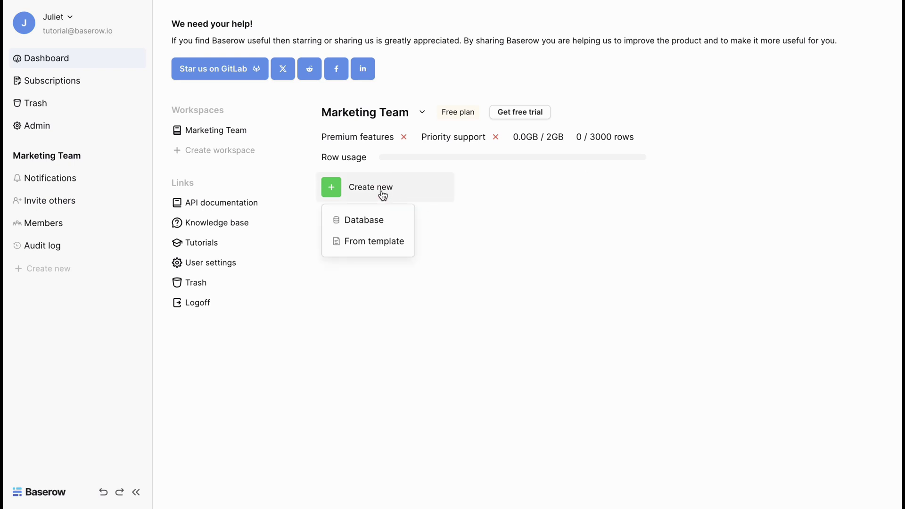
pyautogui.click(372, 223)
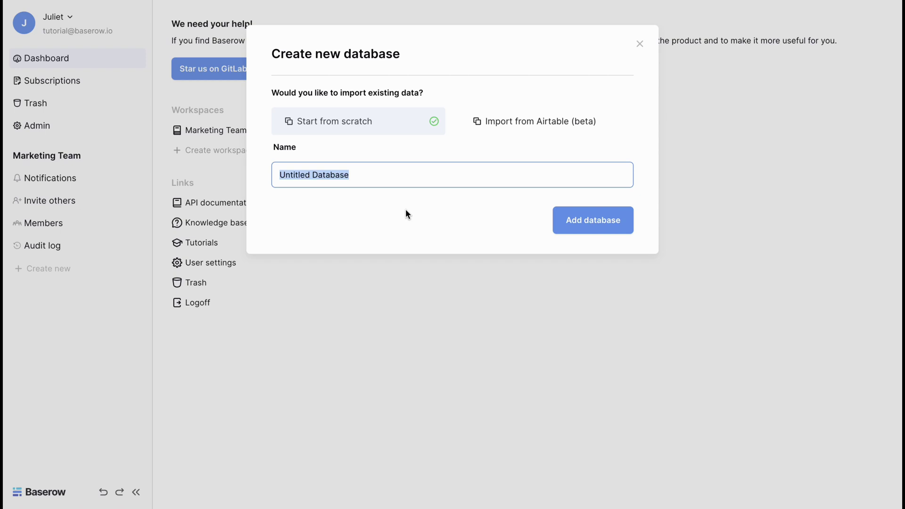
pyautogui.write('Projects')
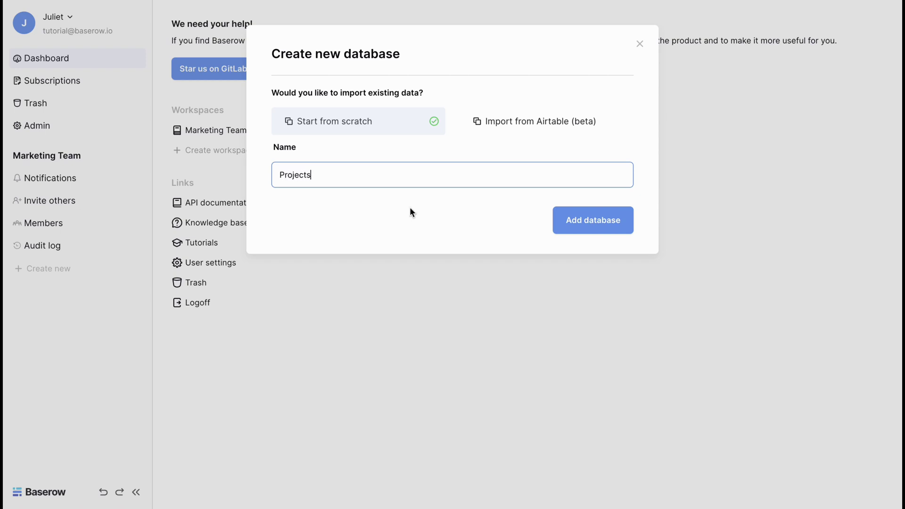
pyautogui.click(579, 221)
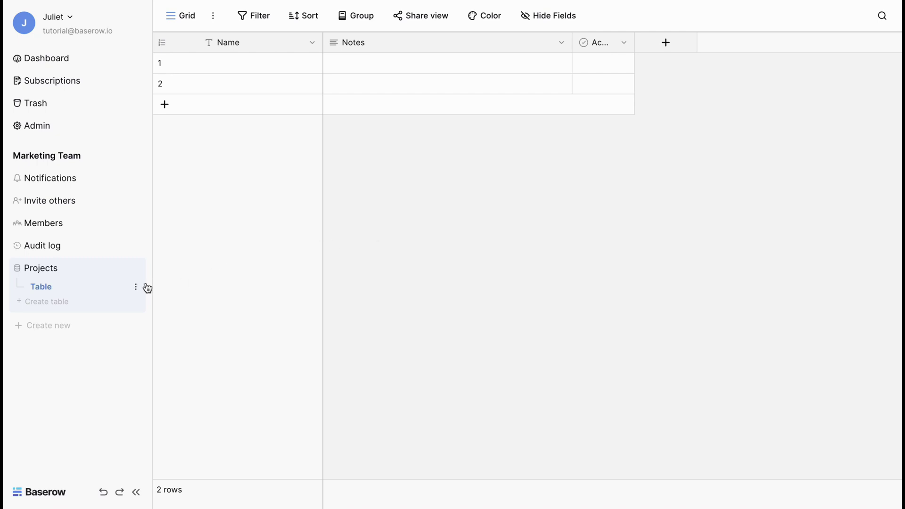
# Rename the default table in Projects to 'Tasks'.
pyautogui.click(136, 287)
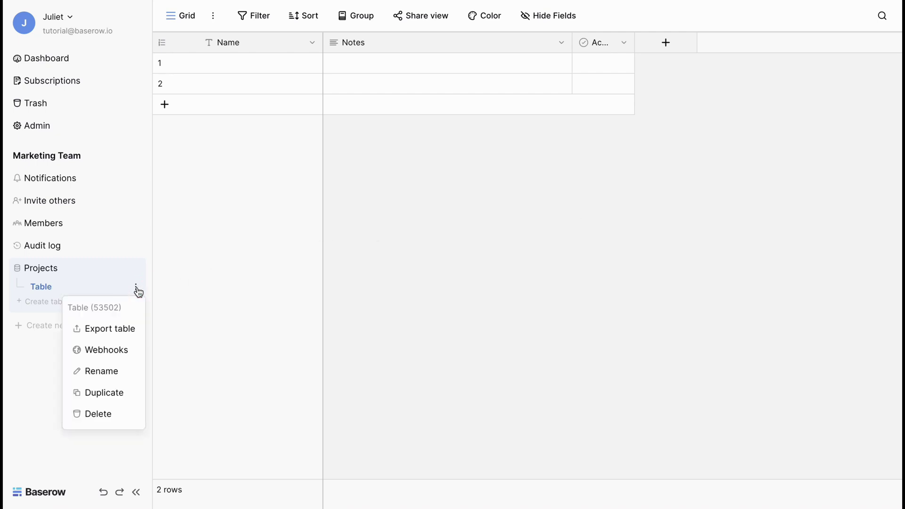
pyautogui.click(127, 369)
pyautogui.write('T')
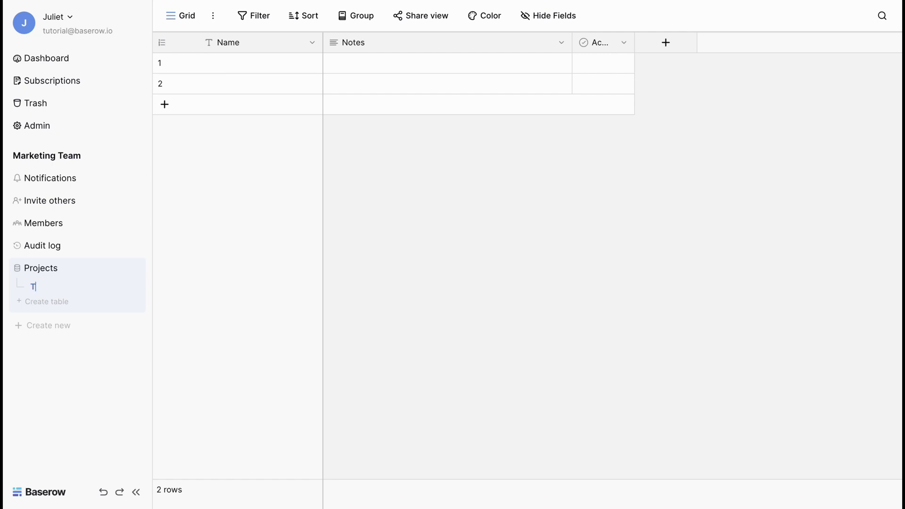
pyautogui.write('asks')
pyautogui.click(218, 342)
# Add a second table named 'Goals', then return to the Tasks table.
pyautogui.click(57, 301)
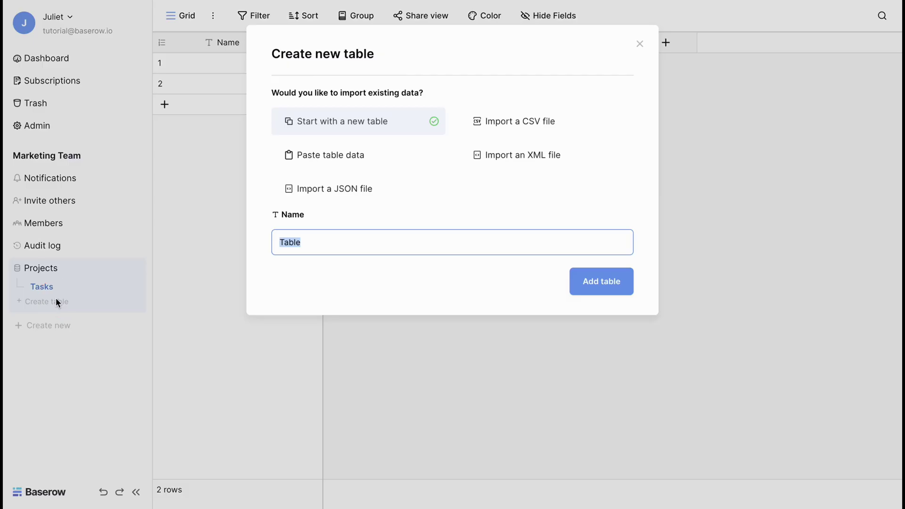
pyautogui.write('Goals')
pyautogui.click(595, 284)
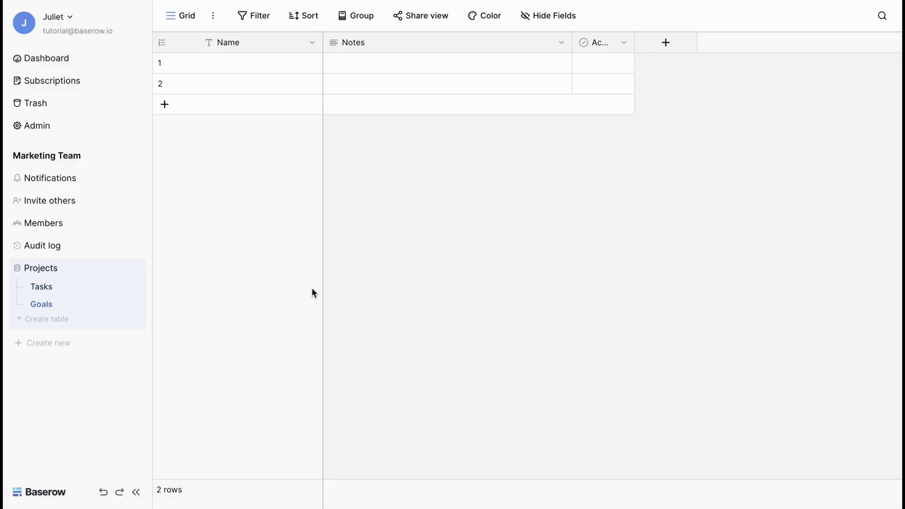
pyautogui.click(62, 295)
# Add a date field named 'Deadline' to the Tasks table.
pyautogui.click(666, 43)
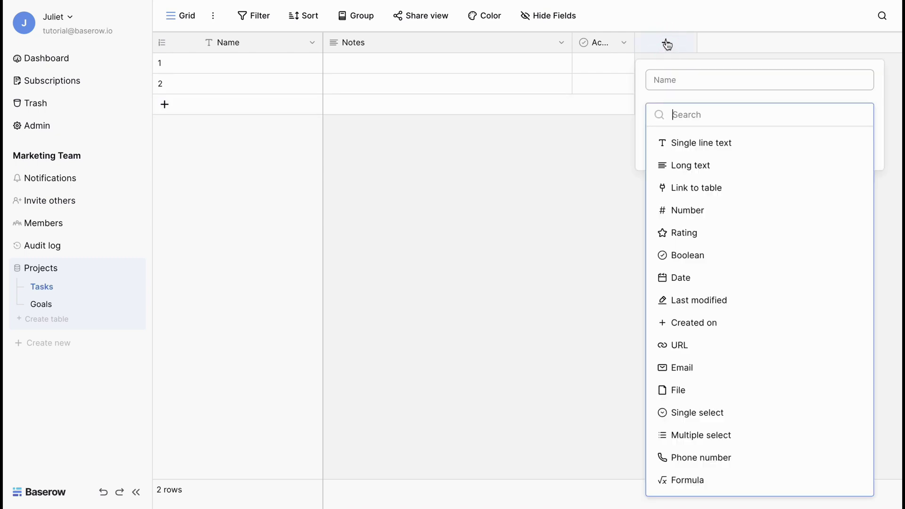
pyautogui.scroll(-2, 705, 197)
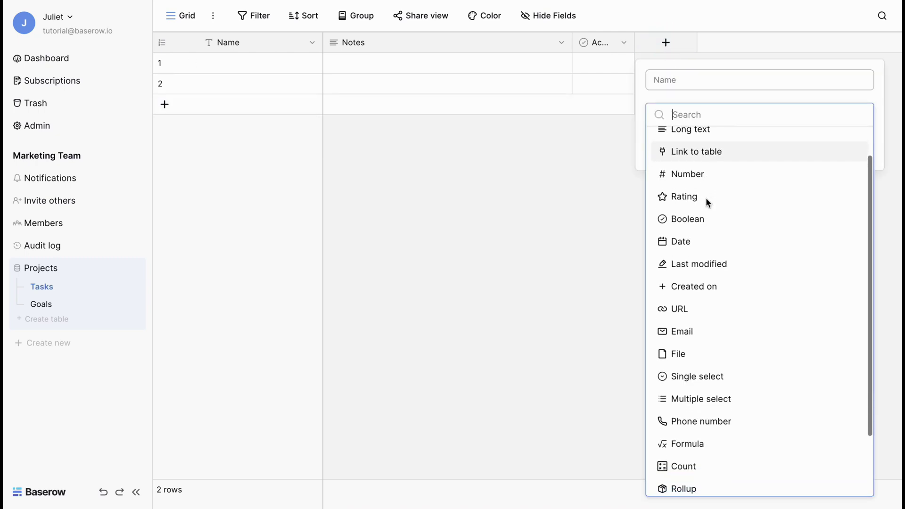
pyautogui.scroll(-2, 705, 197)
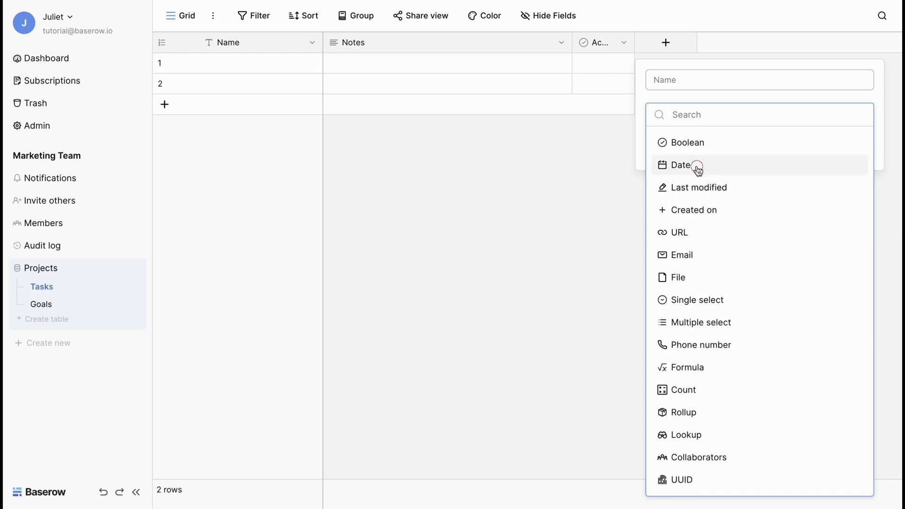
pyautogui.click(695, 165)
pyautogui.doubleClick(656, 81)
pyautogui.write('D')
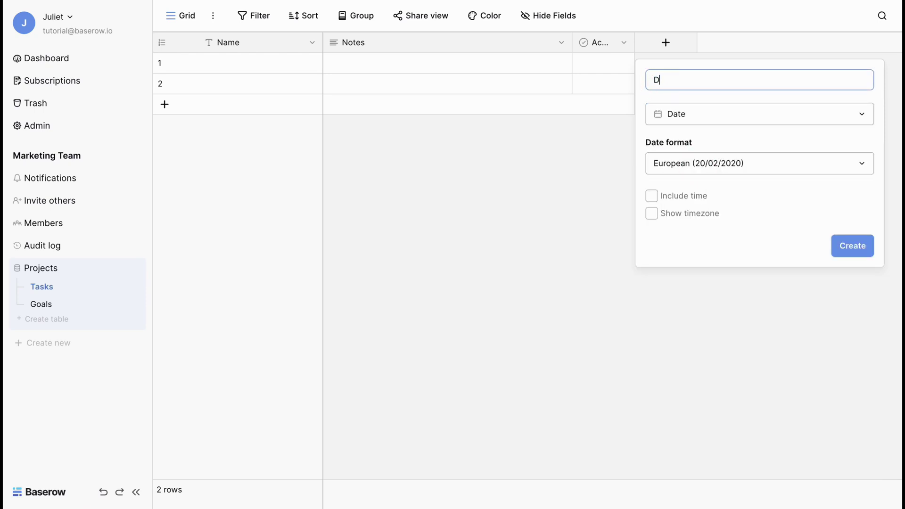
pyautogui.write('eadline')
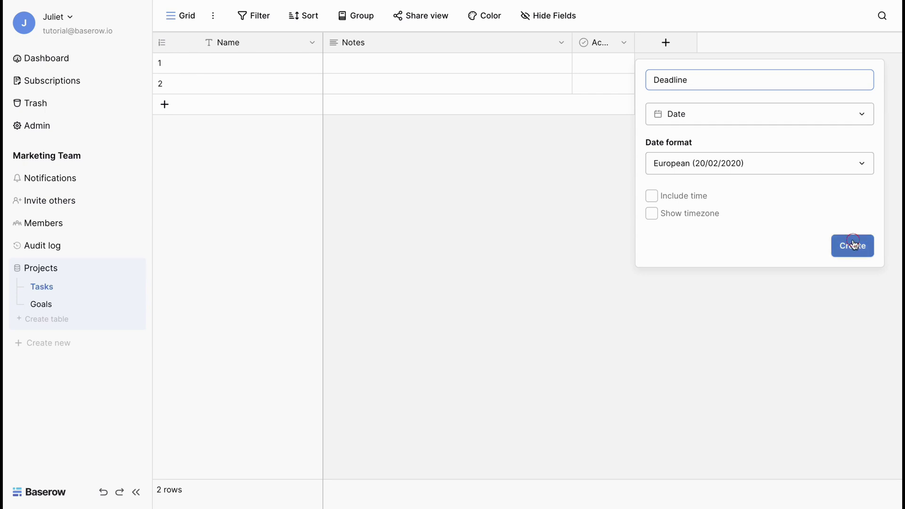
pyautogui.click(853, 245)
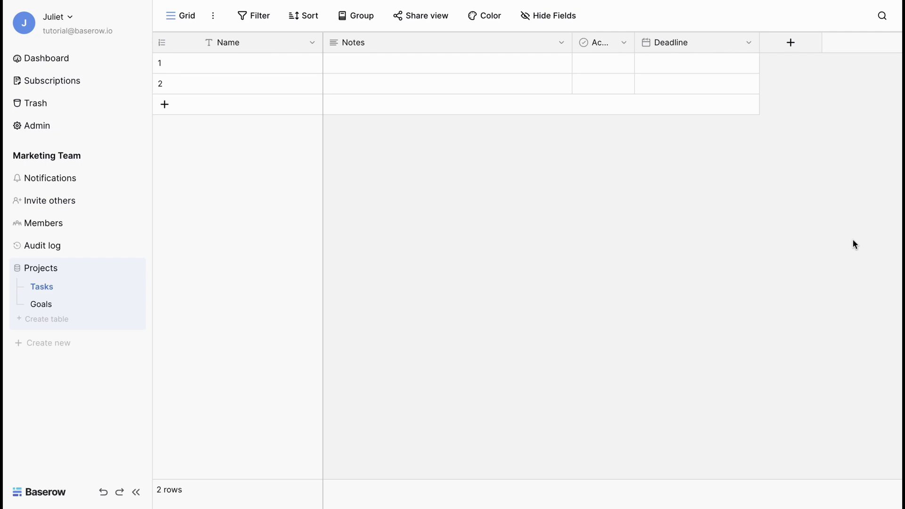
# Add a Collaborators field to the Tasks table.
pyautogui.click(799, 47)
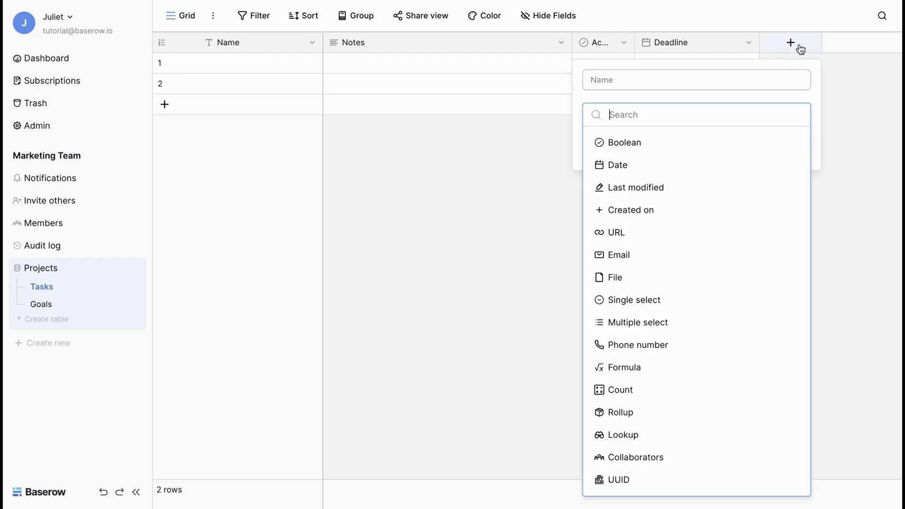
pyautogui.click(636, 457)
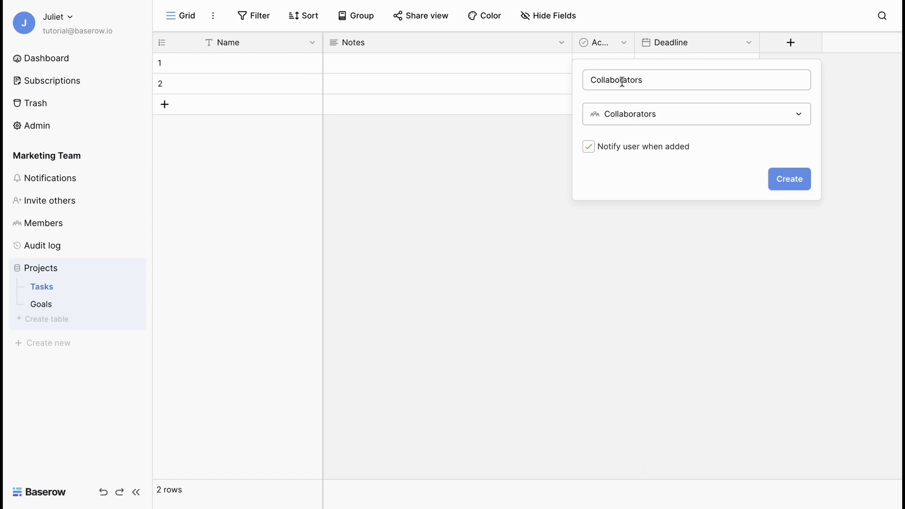
pyautogui.click(775, 182)
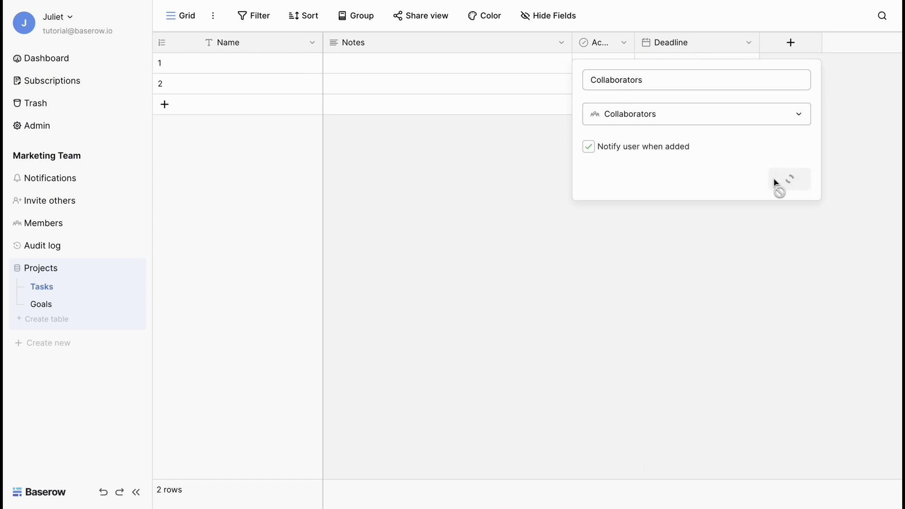
# Create a link-to-table field named 'Goals' that points to the Goals table.
pyautogui.scroll(1, 702, 202)
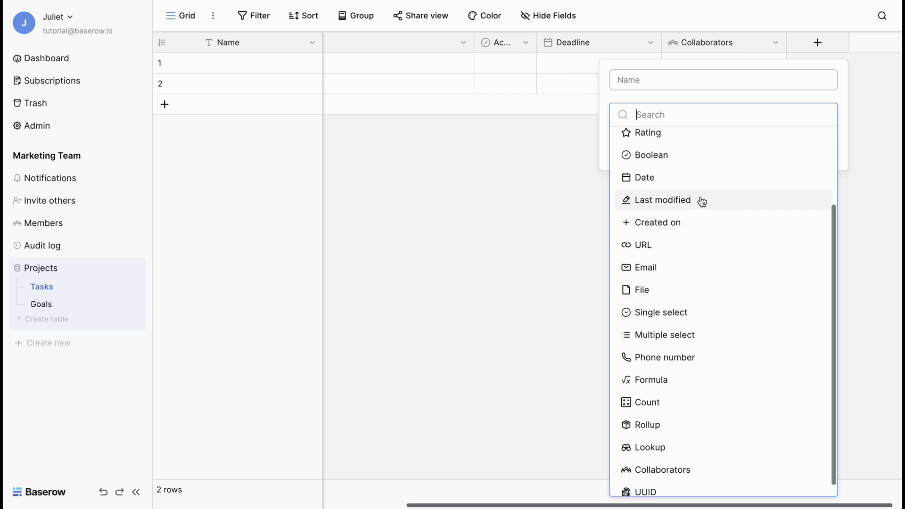
pyautogui.scroll(3, 694, 177)
pyautogui.click(685, 184)
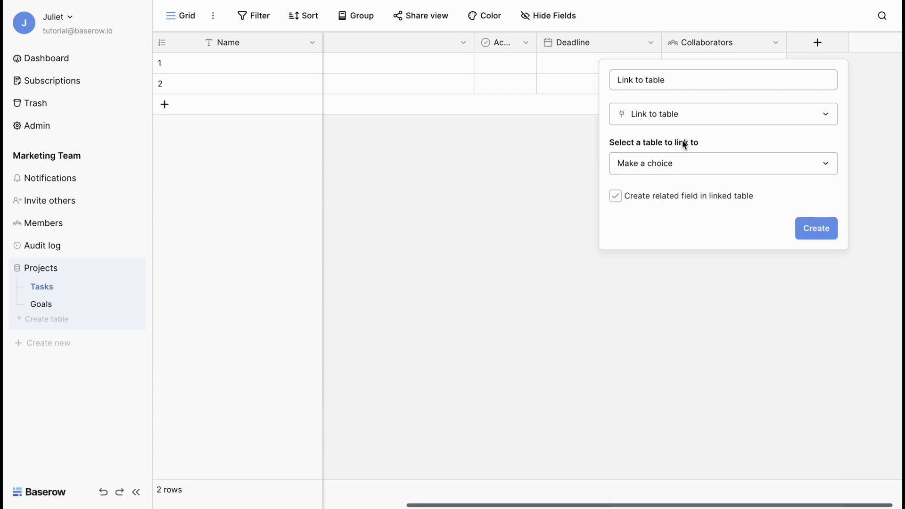
pyautogui.click(675, 72)
pyautogui.hotkey('ctrl', 'a')
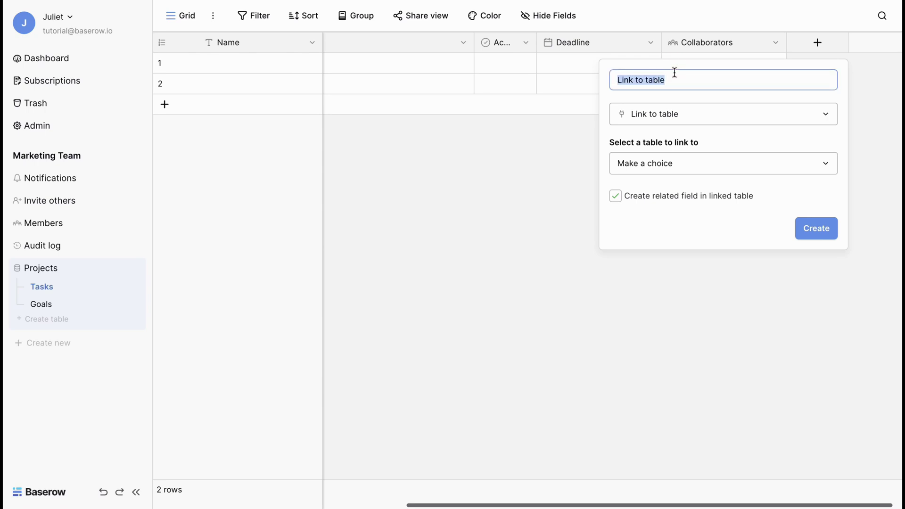
pyautogui.write('Goals')
pyautogui.click(668, 172)
pyautogui.click(651, 212)
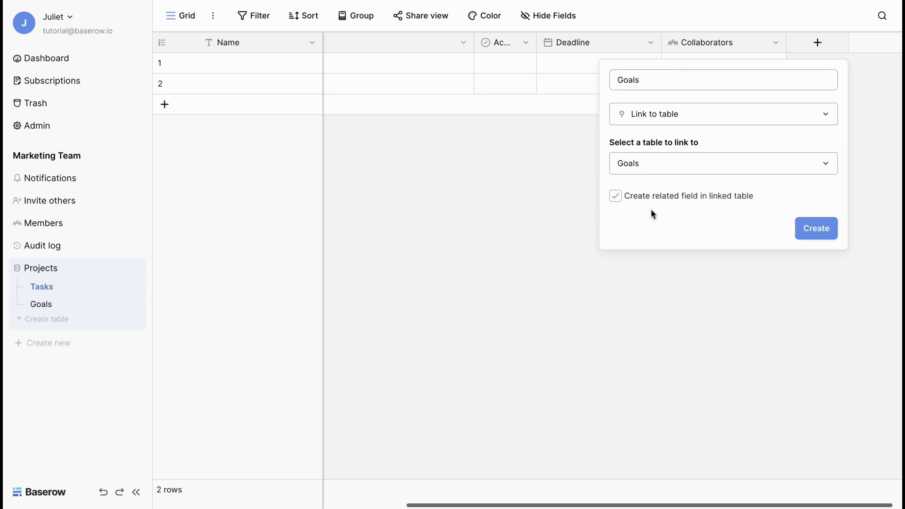
pyautogui.click(811, 231)
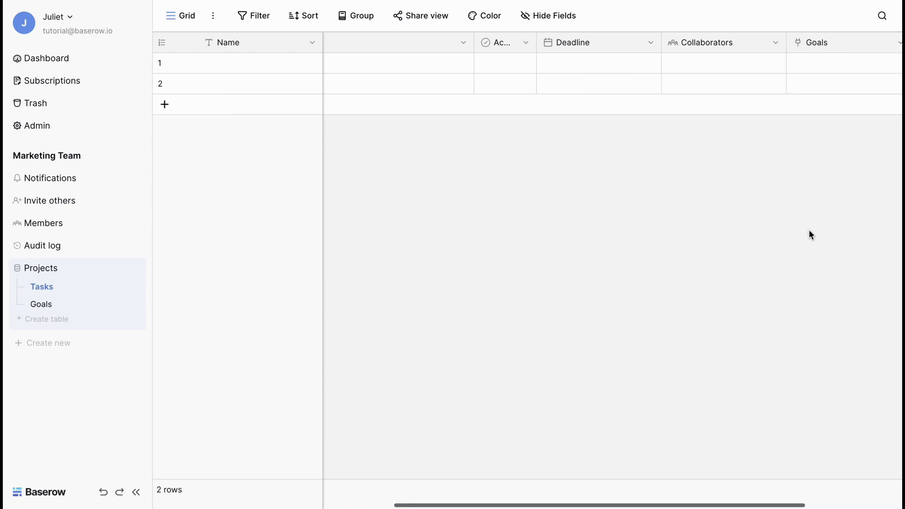
# Set the task deadlines to 1 November 2023 and 4 October 2023.
pyautogui.write('ain')
pyautogui.click(651, 181)
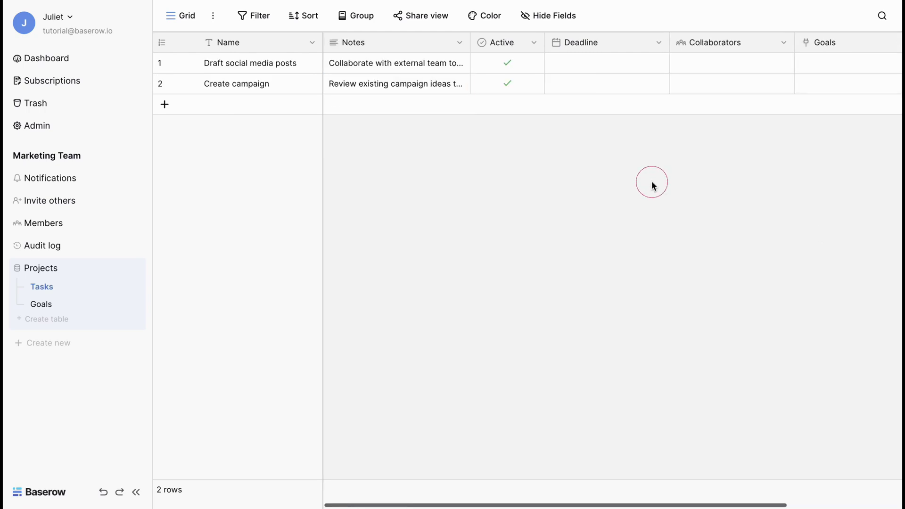
pyautogui.doubleClick(594, 66)
pyautogui.click(621, 146)
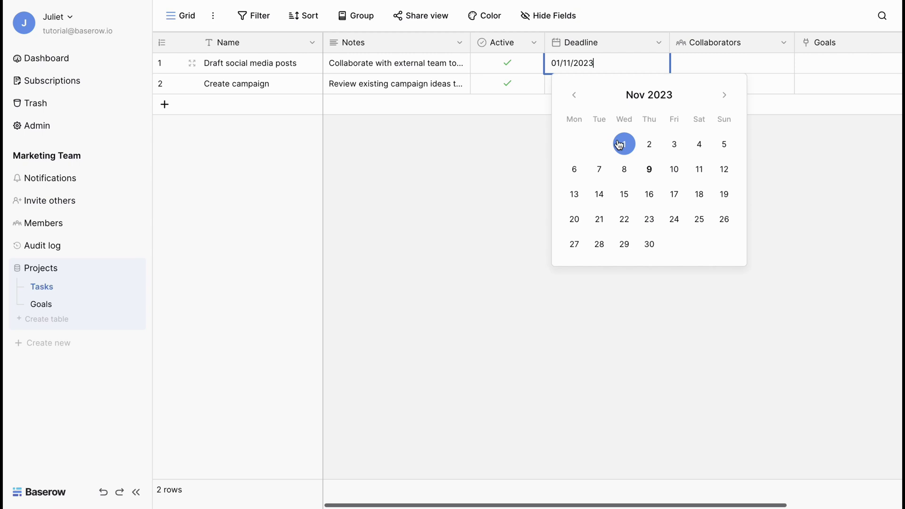
pyautogui.click(550, 87)
pyautogui.click(574, 115)
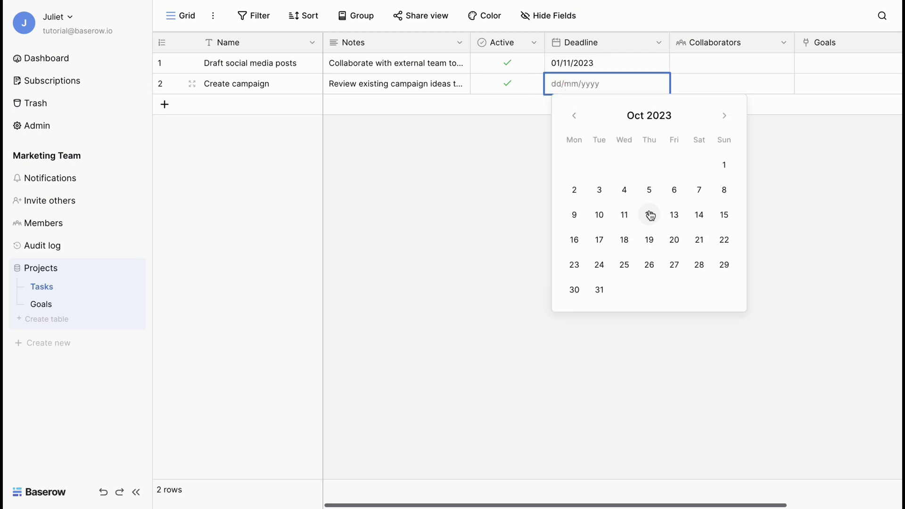
pyautogui.click(622, 190)
# Link row 1 to 'Upgrade users to premium' and row 2 to 'Reach 2000 subscribers'.
pyautogui.click(801, 63)
pyautogui.click(785, 83)
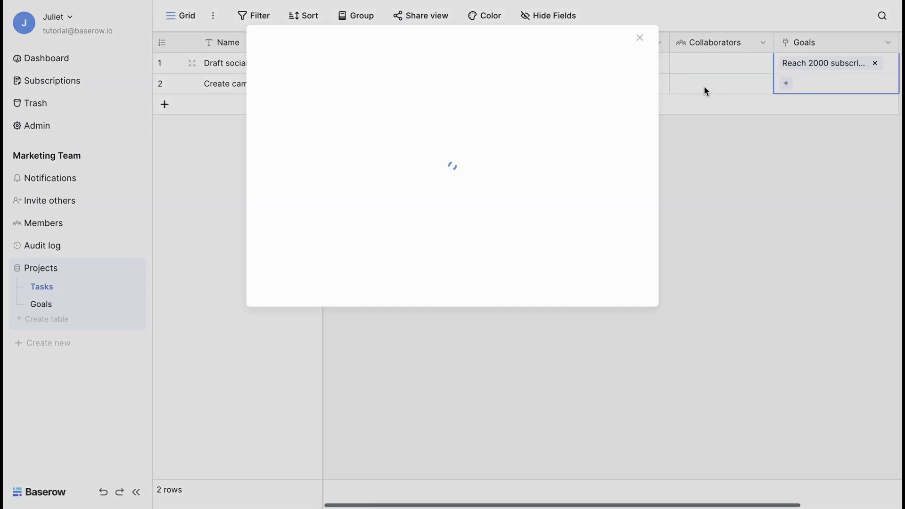
pyautogui.click(437, 103)
pyautogui.click(698, 168)
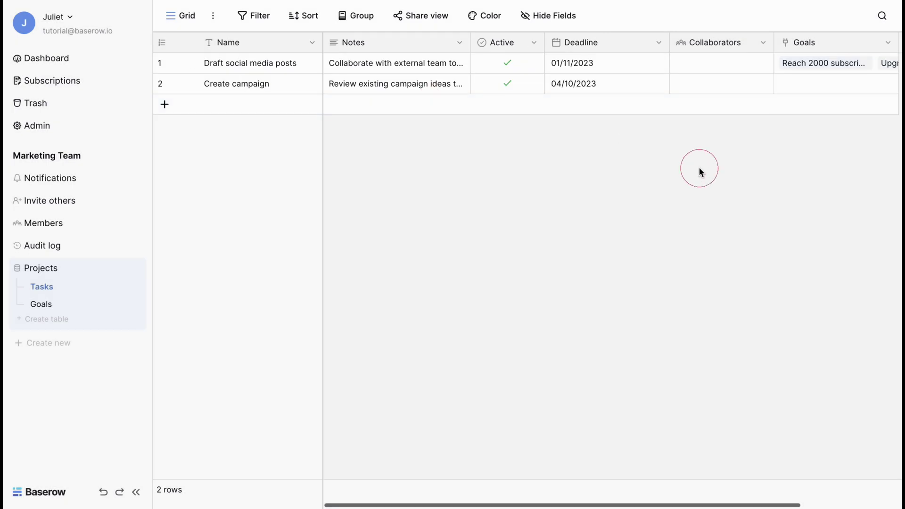
pyautogui.click(785, 83)
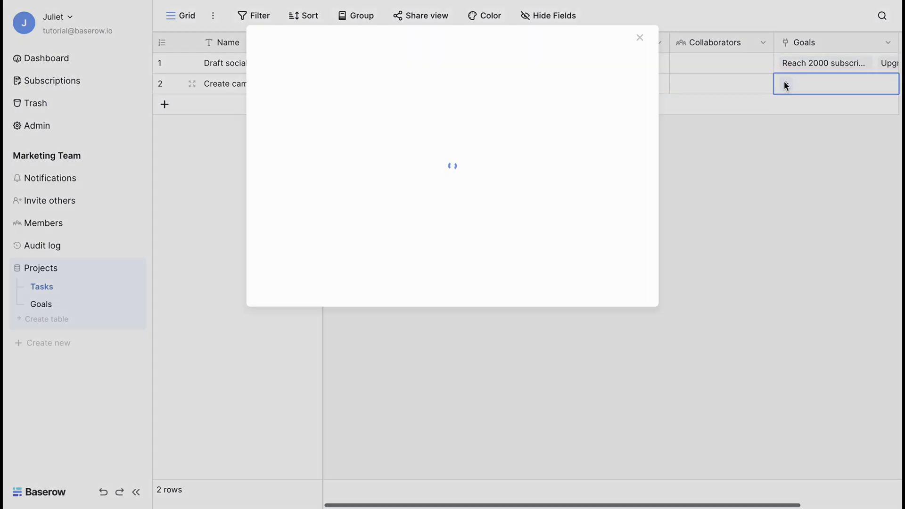
pyautogui.click(470, 83)
pyautogui.click(640, 170)
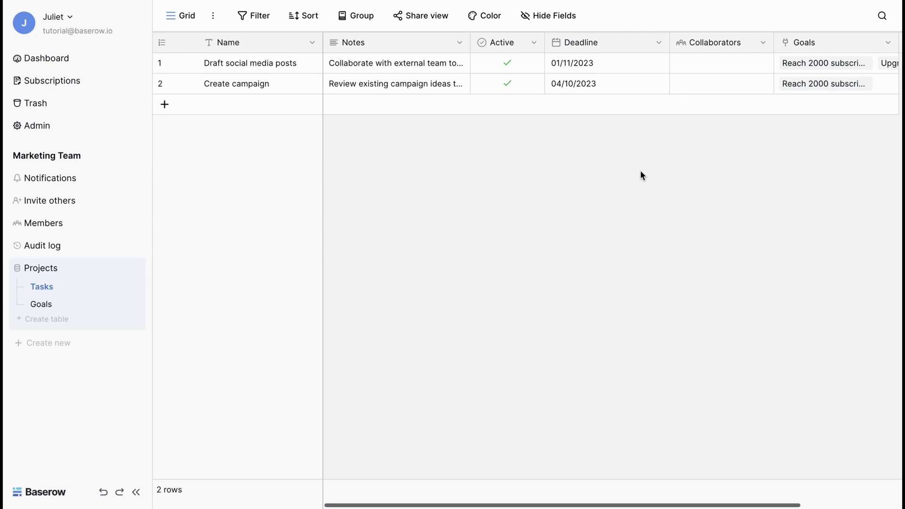
pyautogui.click(183, 17)
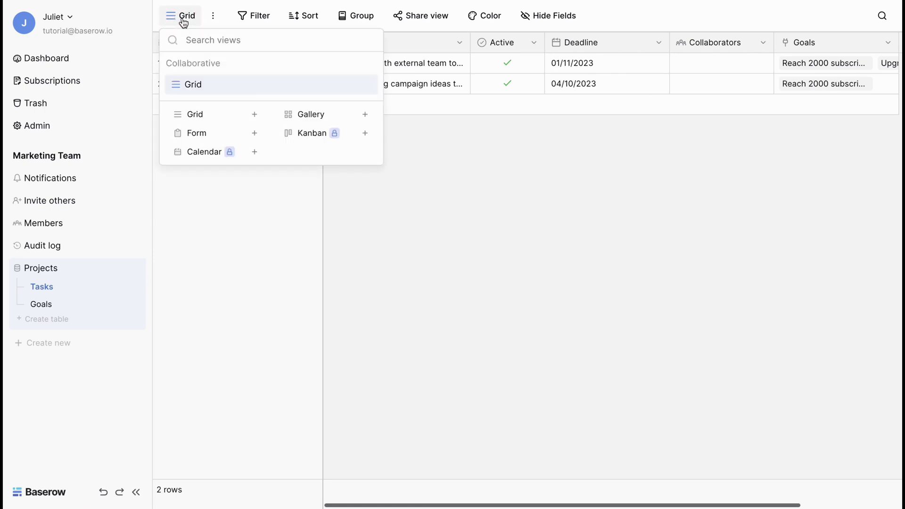
# Create a form view for Tasks with all fields added, then return to the grid view.
pyautogui.moveTo(270, 84)
pyautogui.click(210, 137)
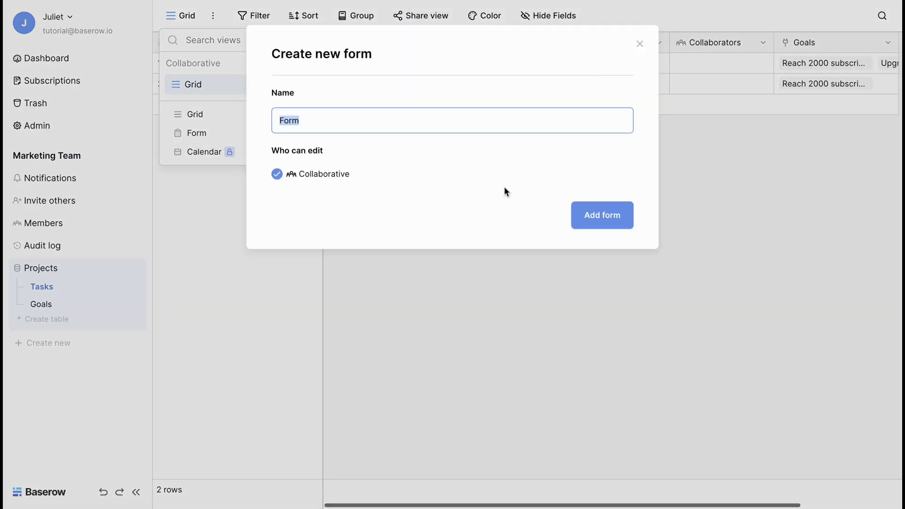
pyautogui.click(581, 214)
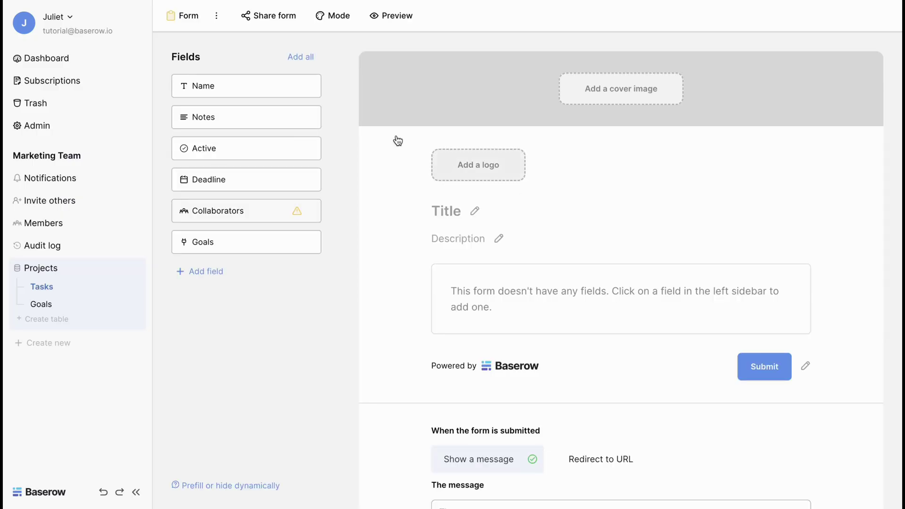
pyautogui.click(297, 57)
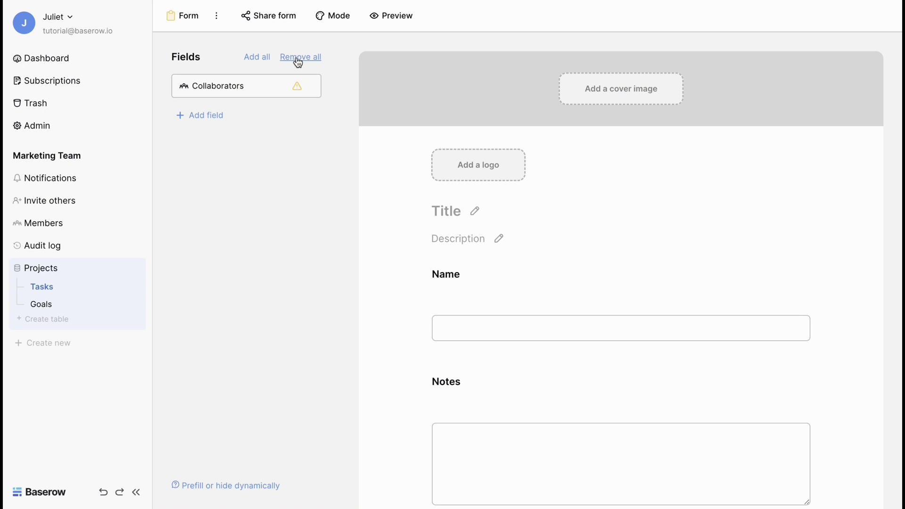
pyautogui.click(192, 18)
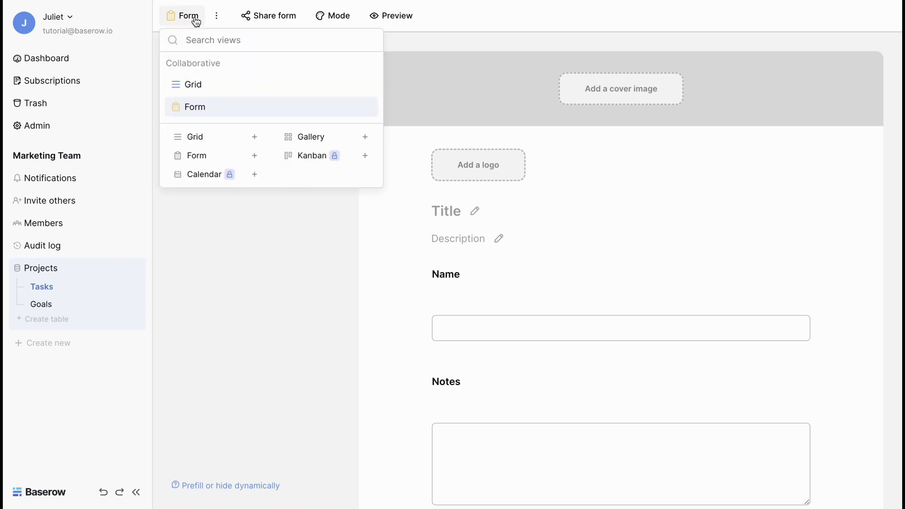
pyautogui.moveTo(194, 84)
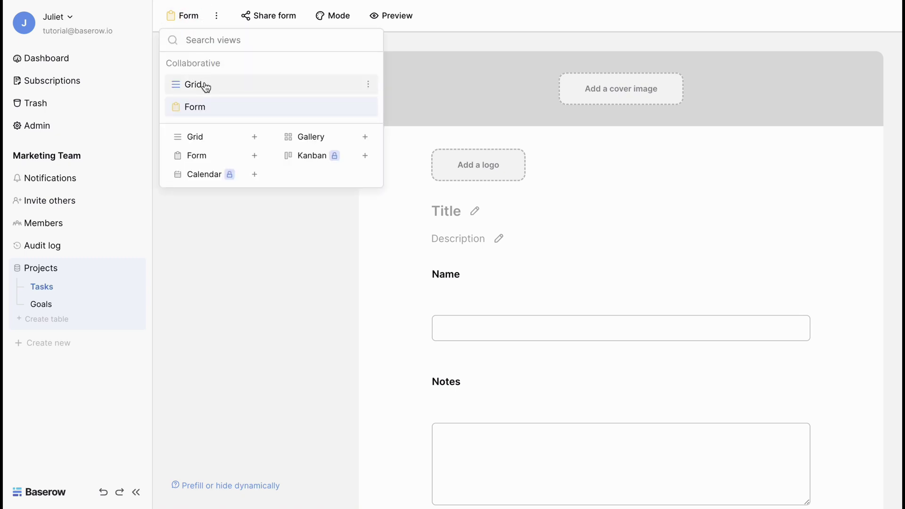
pyautogui.click(206, 85)
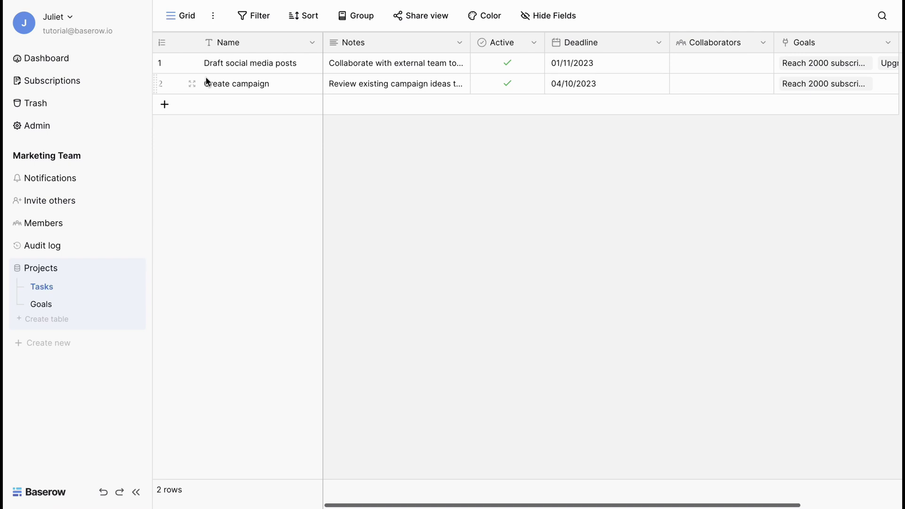
# Check the filter and sort settings, then hide the Notes and Deadline fields.
pyautogui.click(253, 19)
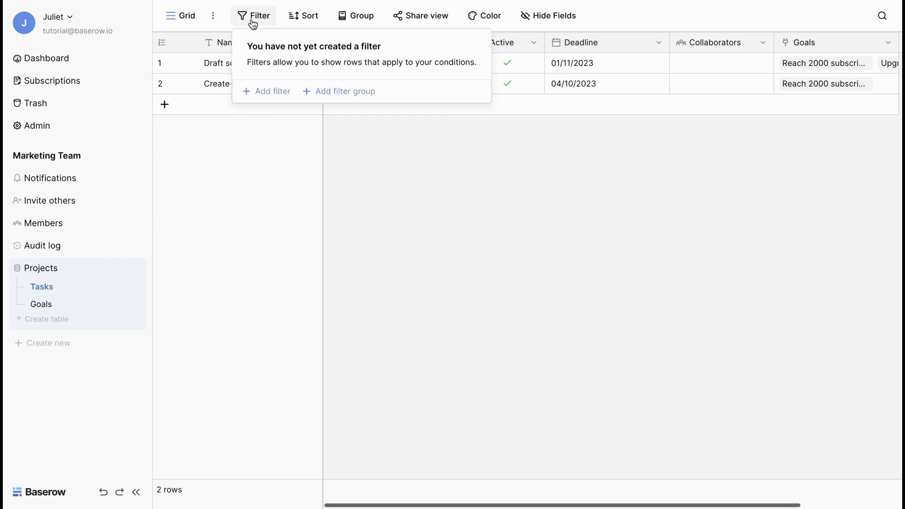
pyautogui.click(301, 18)
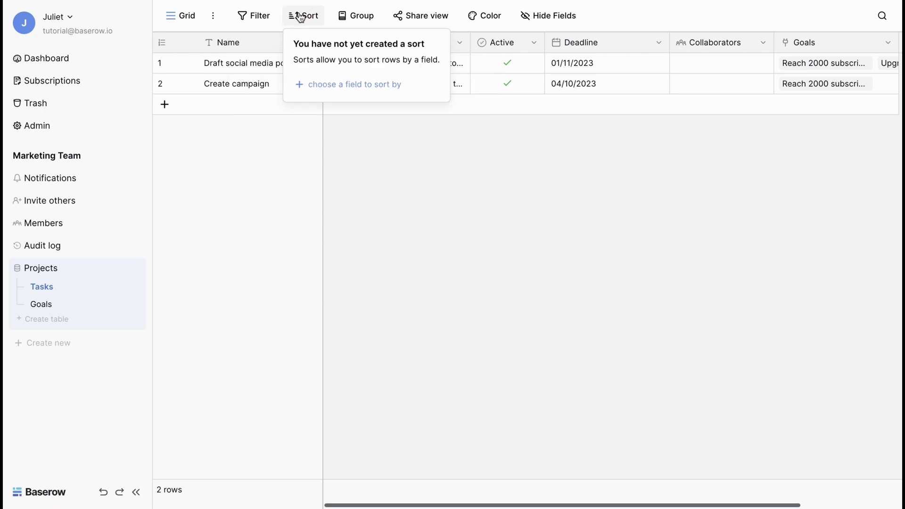
pyautogui.click(538, 17)
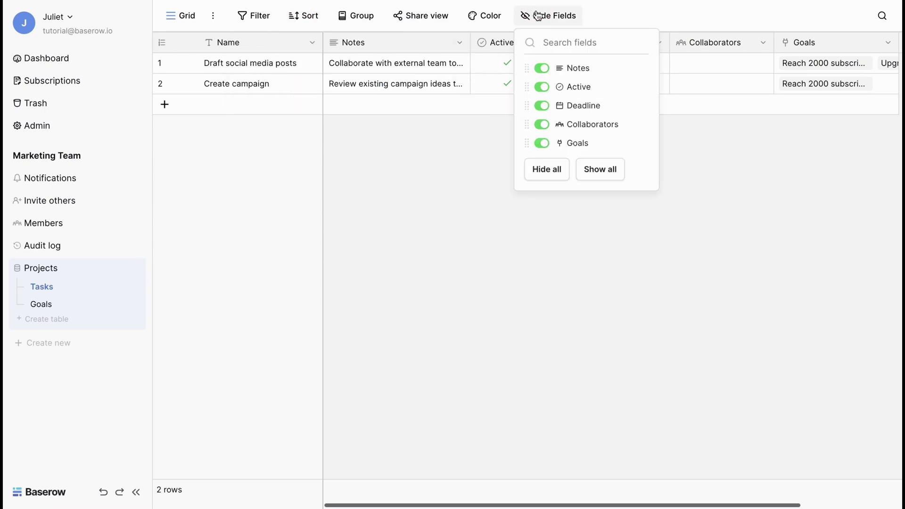
pyautogui.click(541, 68)
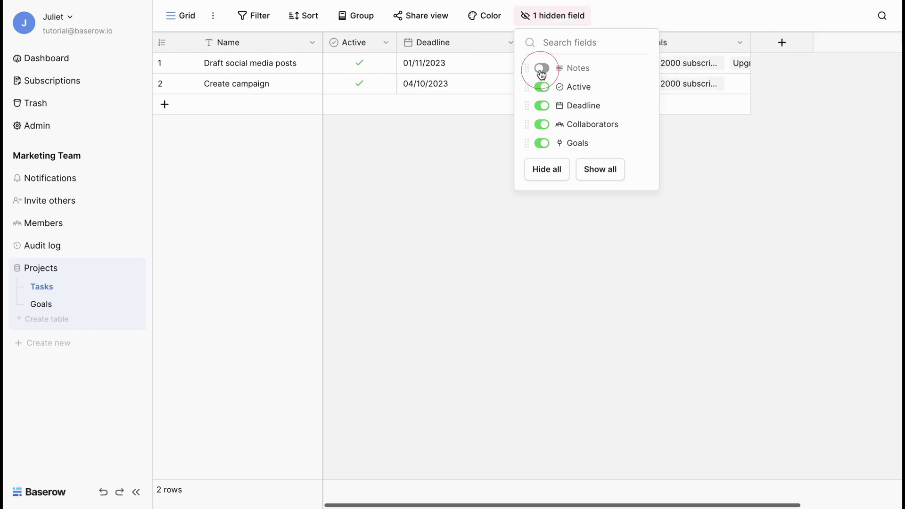
pyautogui.click(541, 106)
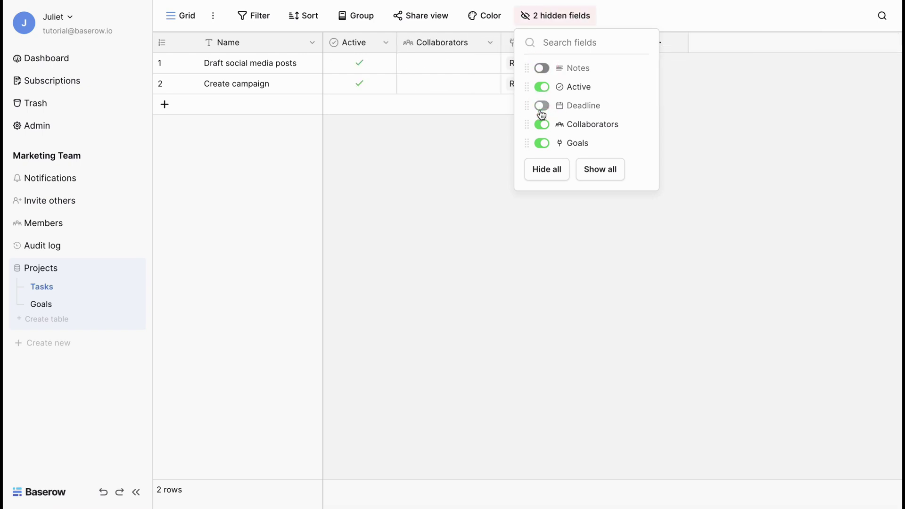
pyautogui.click(485, 132)
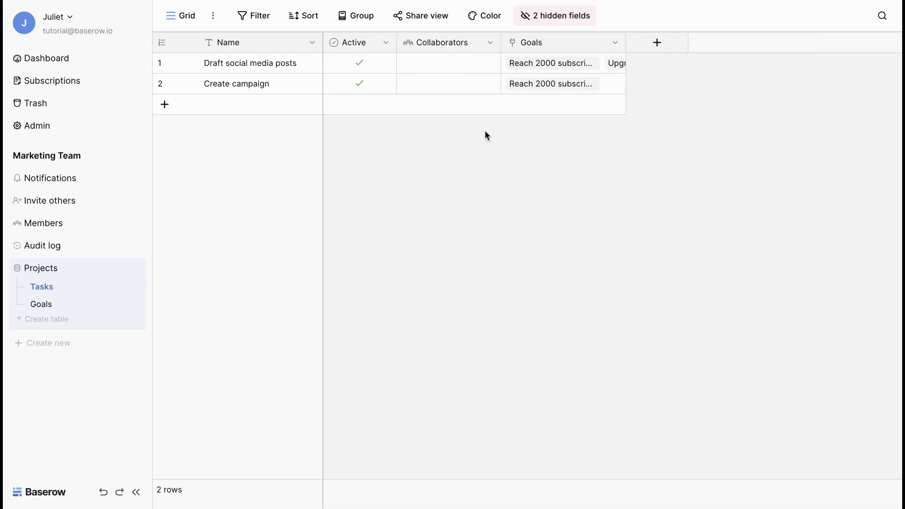
pyautogui.click(406, 63)
# Assign yourself as collaborator on both task rows.
pyautogui.click(424, 112)
pyautogui.click(408, 83)
pyautogui.click(408, 83)
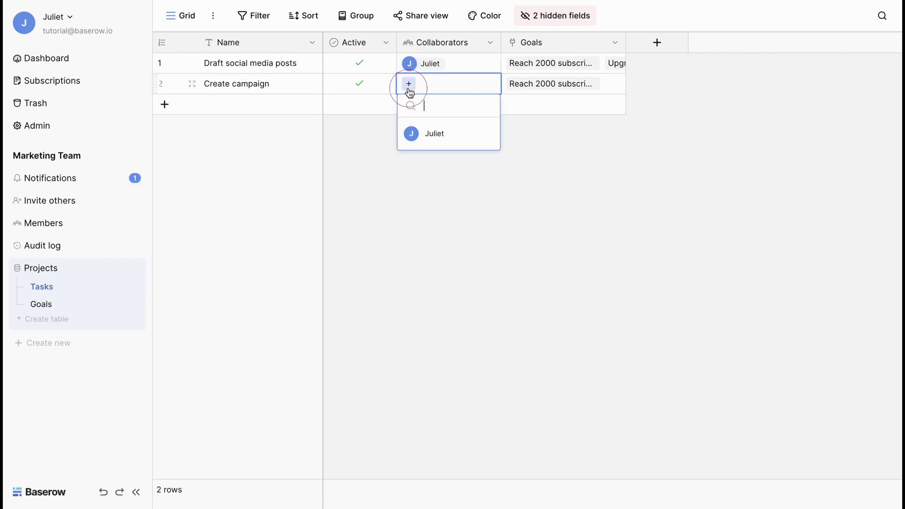
pyautogui.click(426, 133)
pyautogui.click(418, 134)
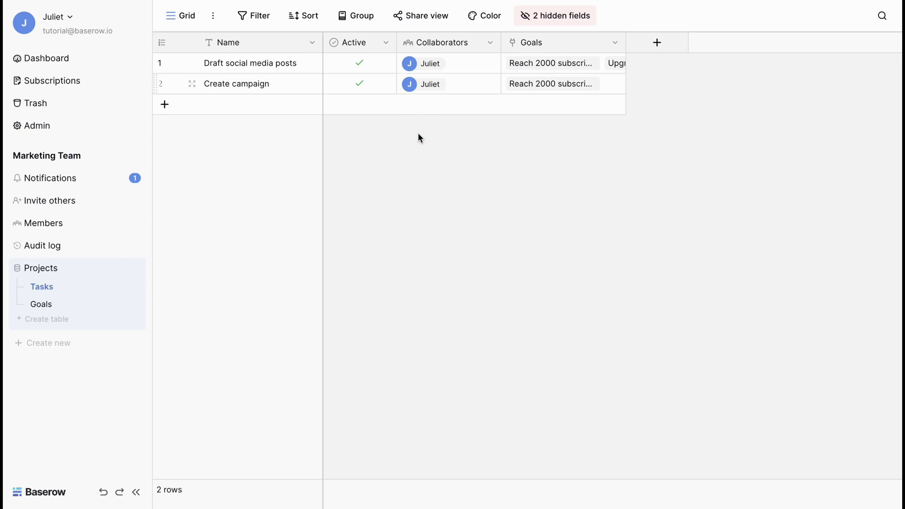
# Review notifications and the member invite form, then create a private shareable view link.
pyautogui.click(102, 183)
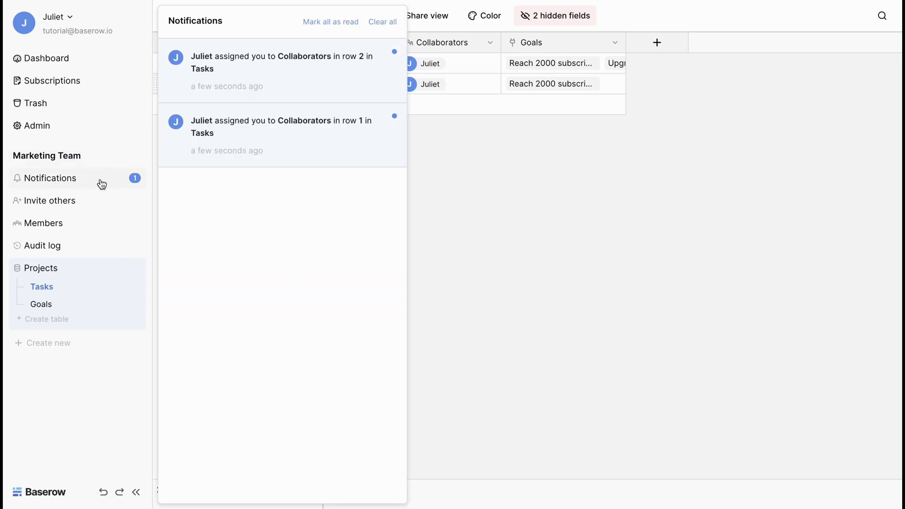
pyautogui.click(71, 222)
pyautogui.click(823, 66)
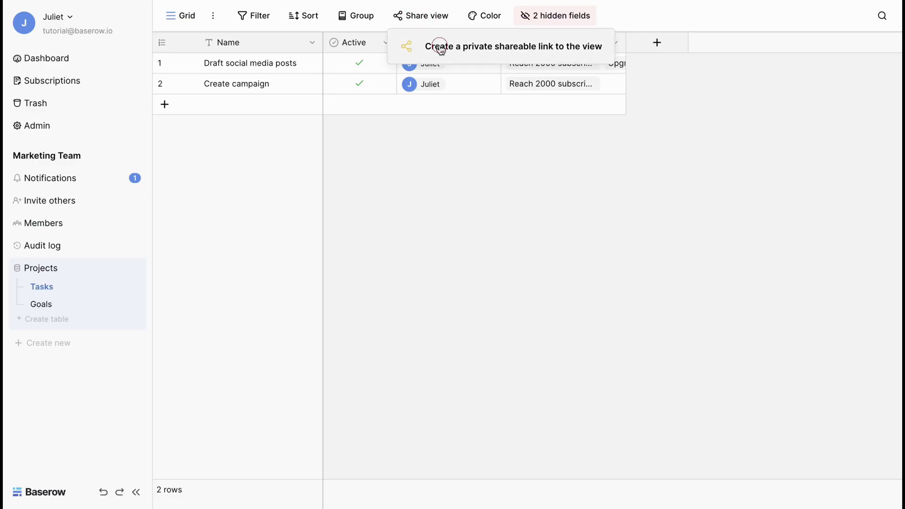
pyautogui.click(438, 45)
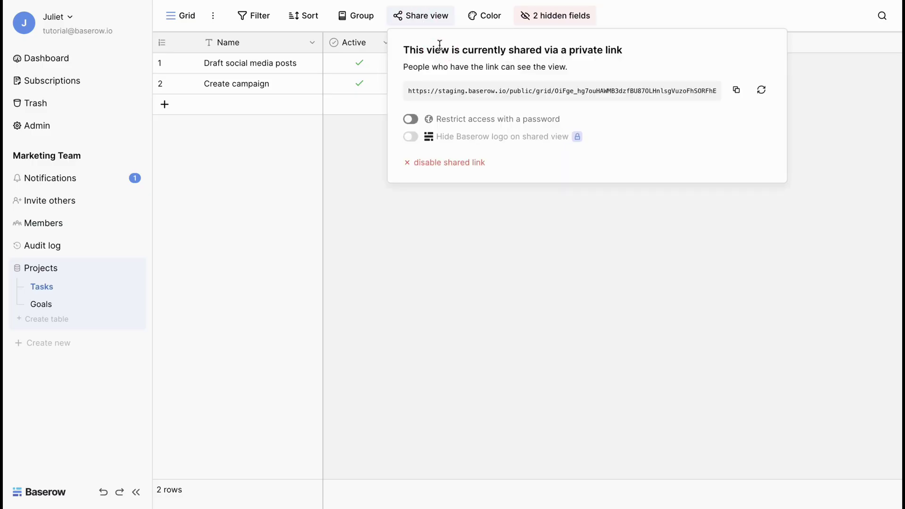
# Dismiss the Share view popup to get back to the Tasks grid.
pyautogui.click(389, 194)
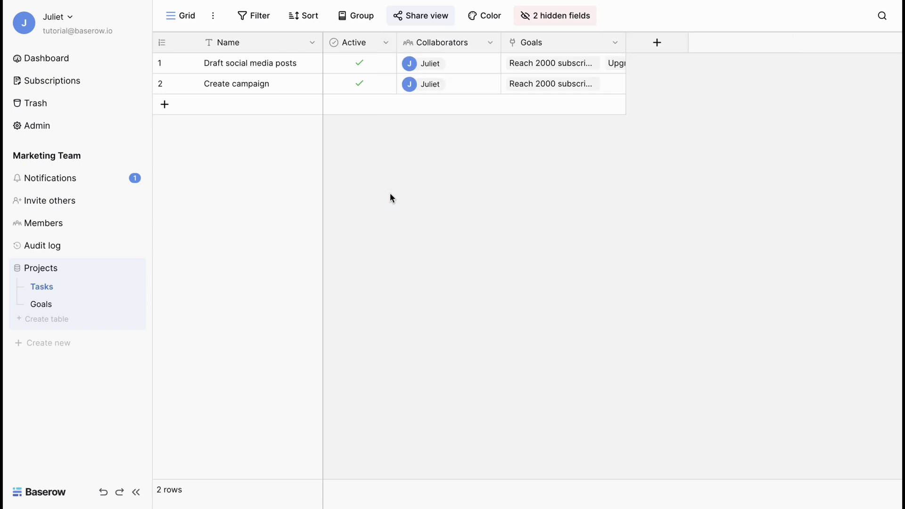